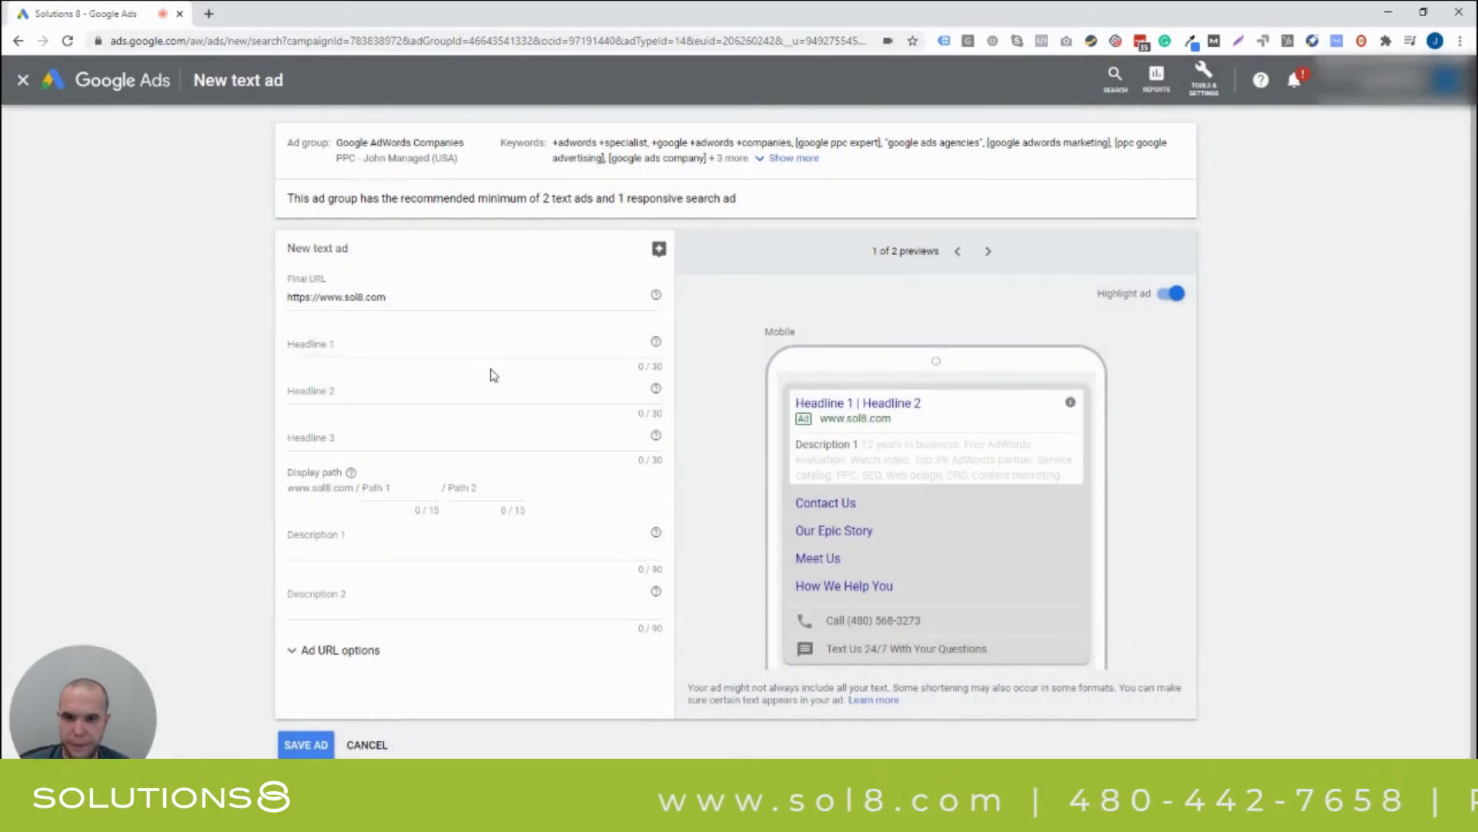
Step: Type 'Before Launch' into Headline 1 and add '{' at its start to bring up the ad customizer choices
scroll(419, 415, down, 1)
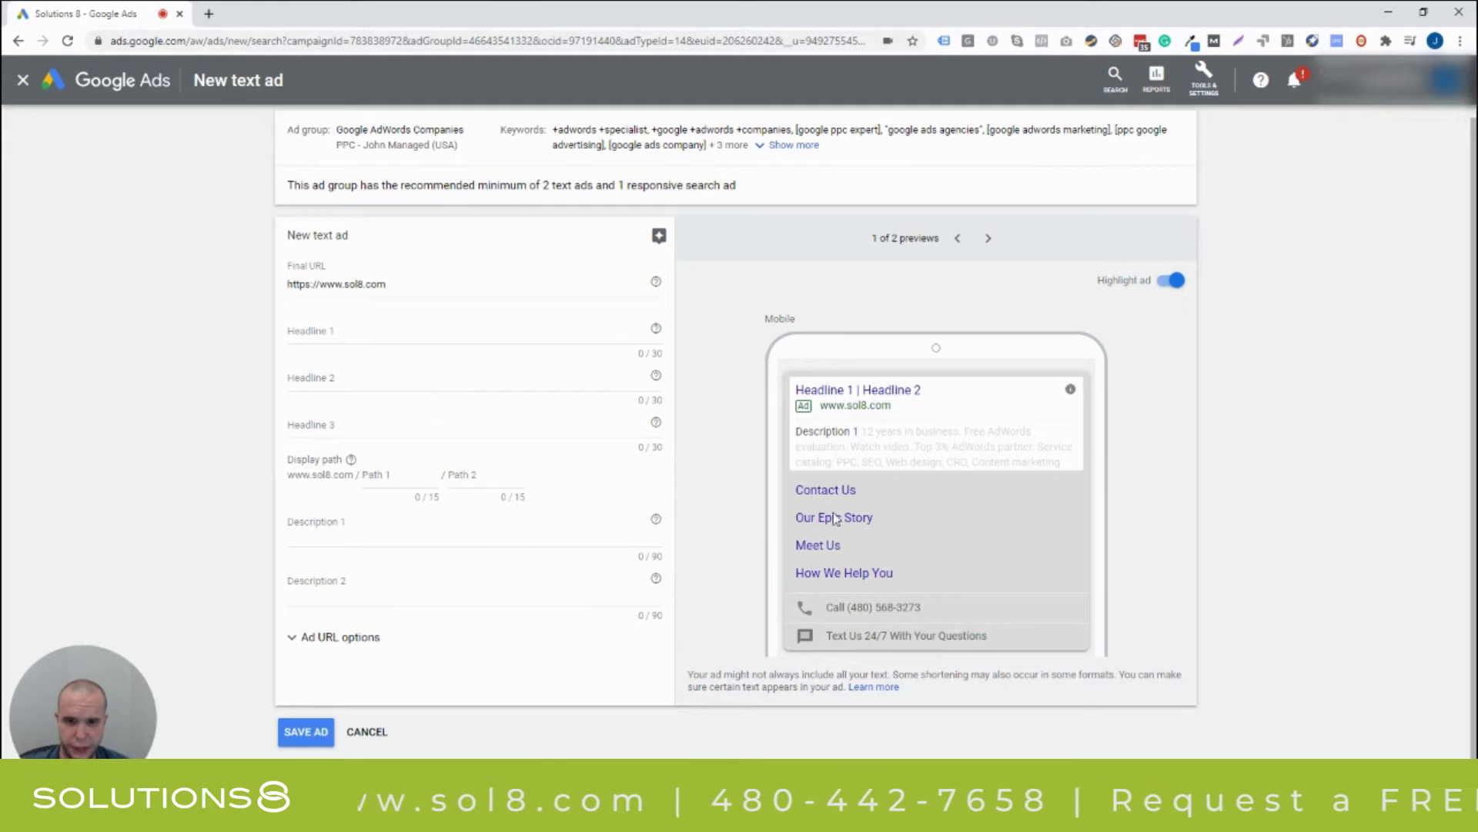
click(388, 329)
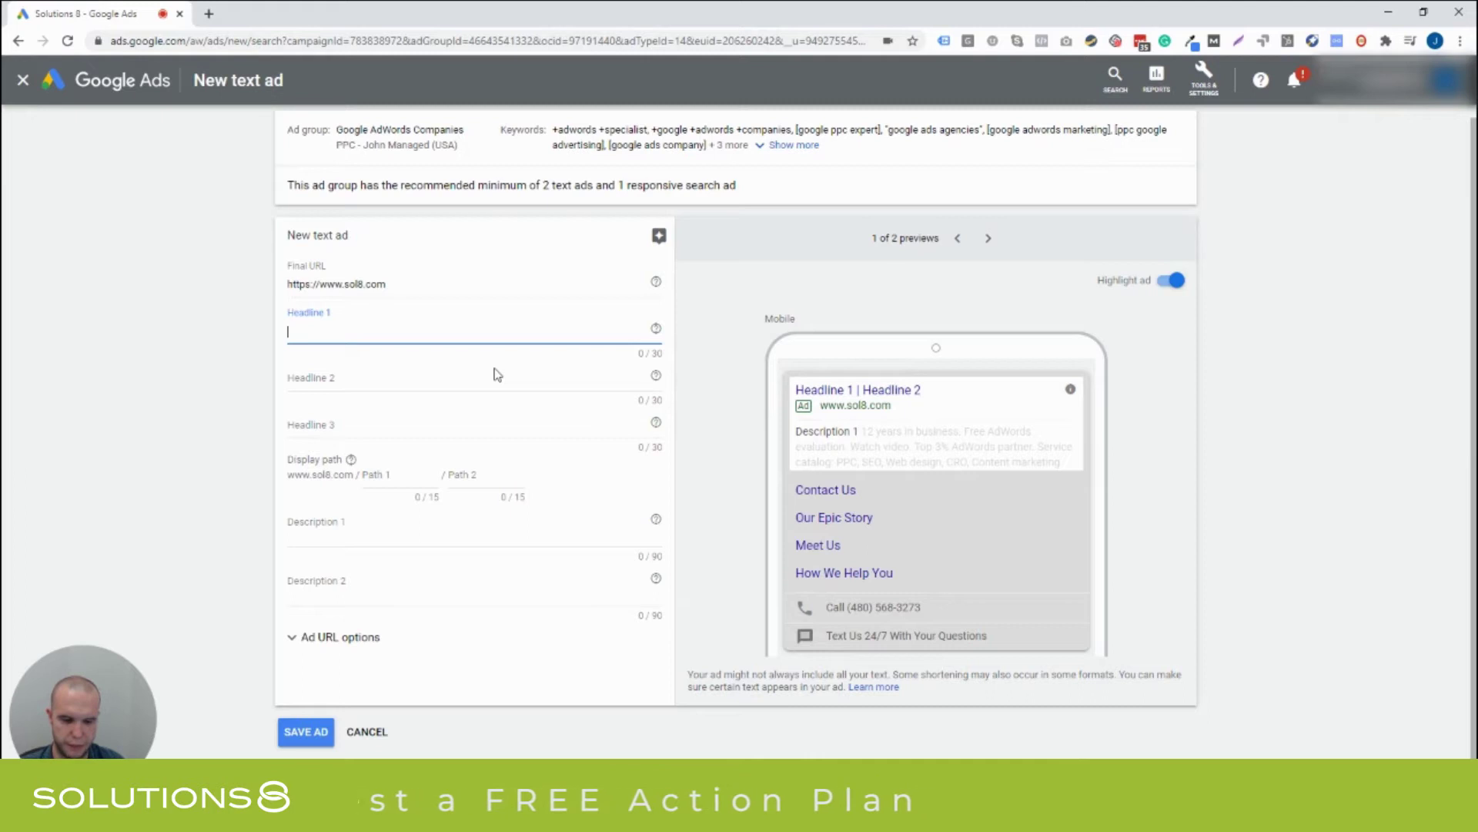
text(Before Launch)
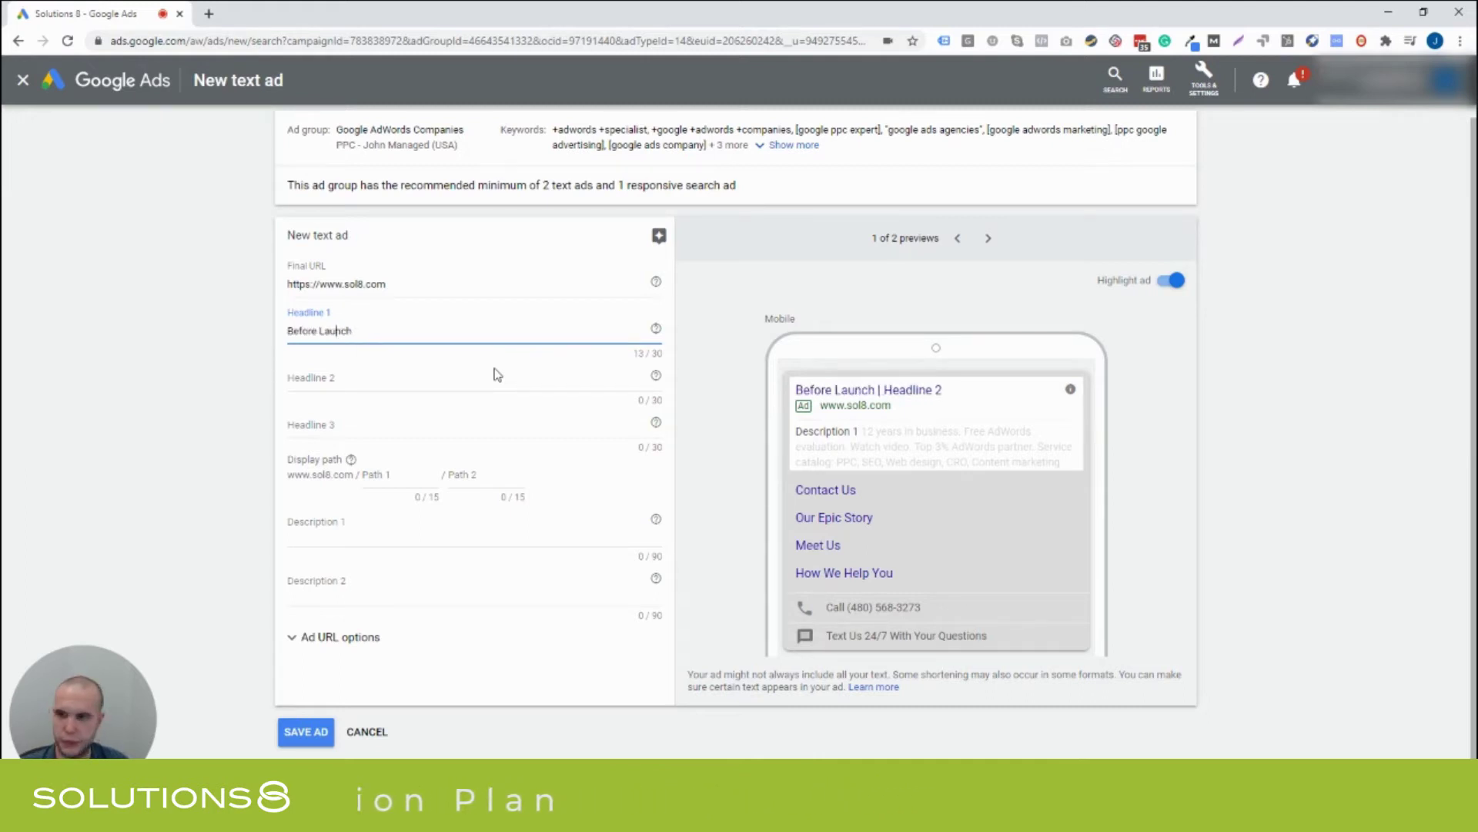
key(Left)
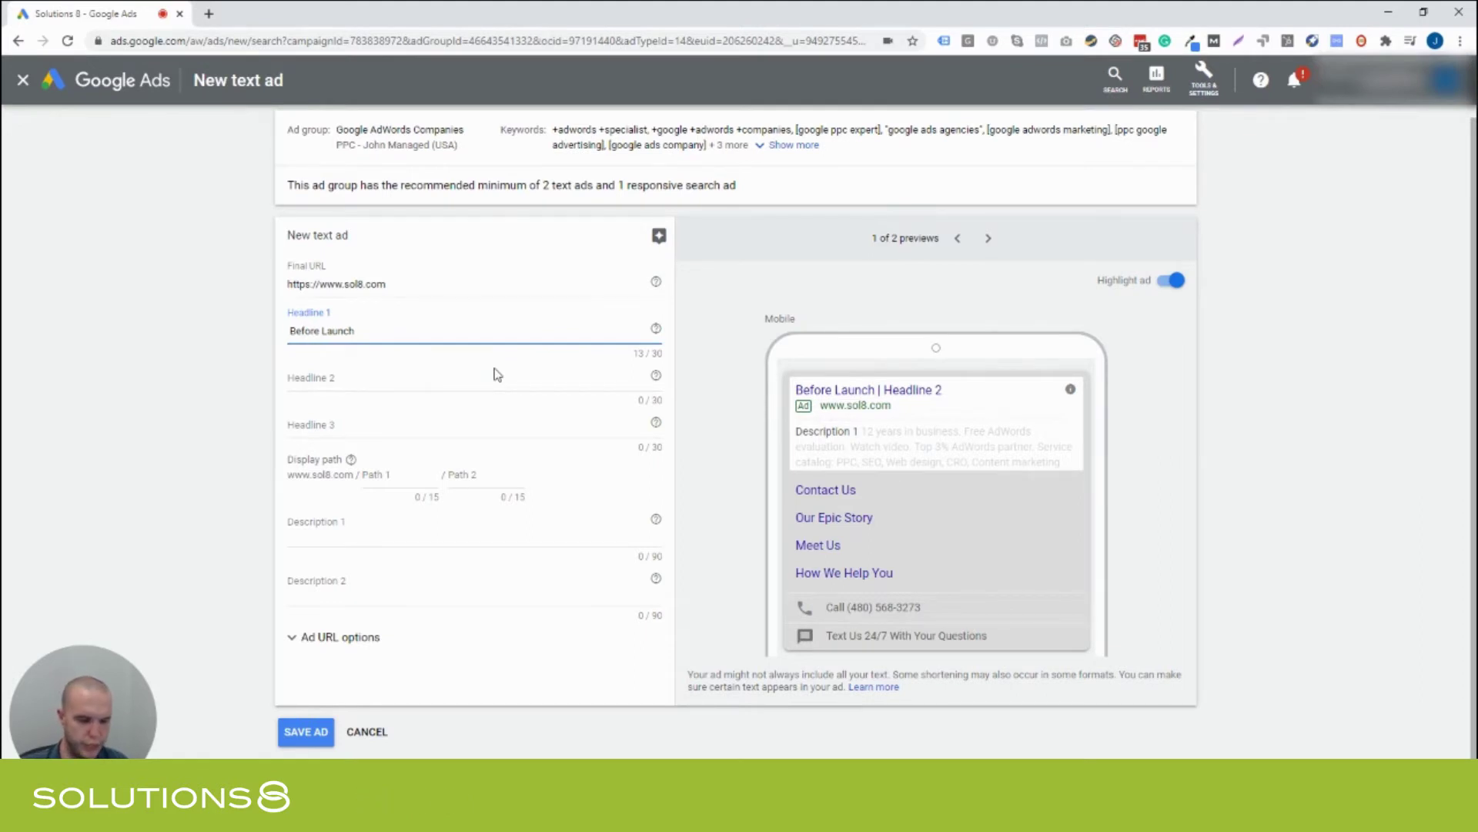
text({)
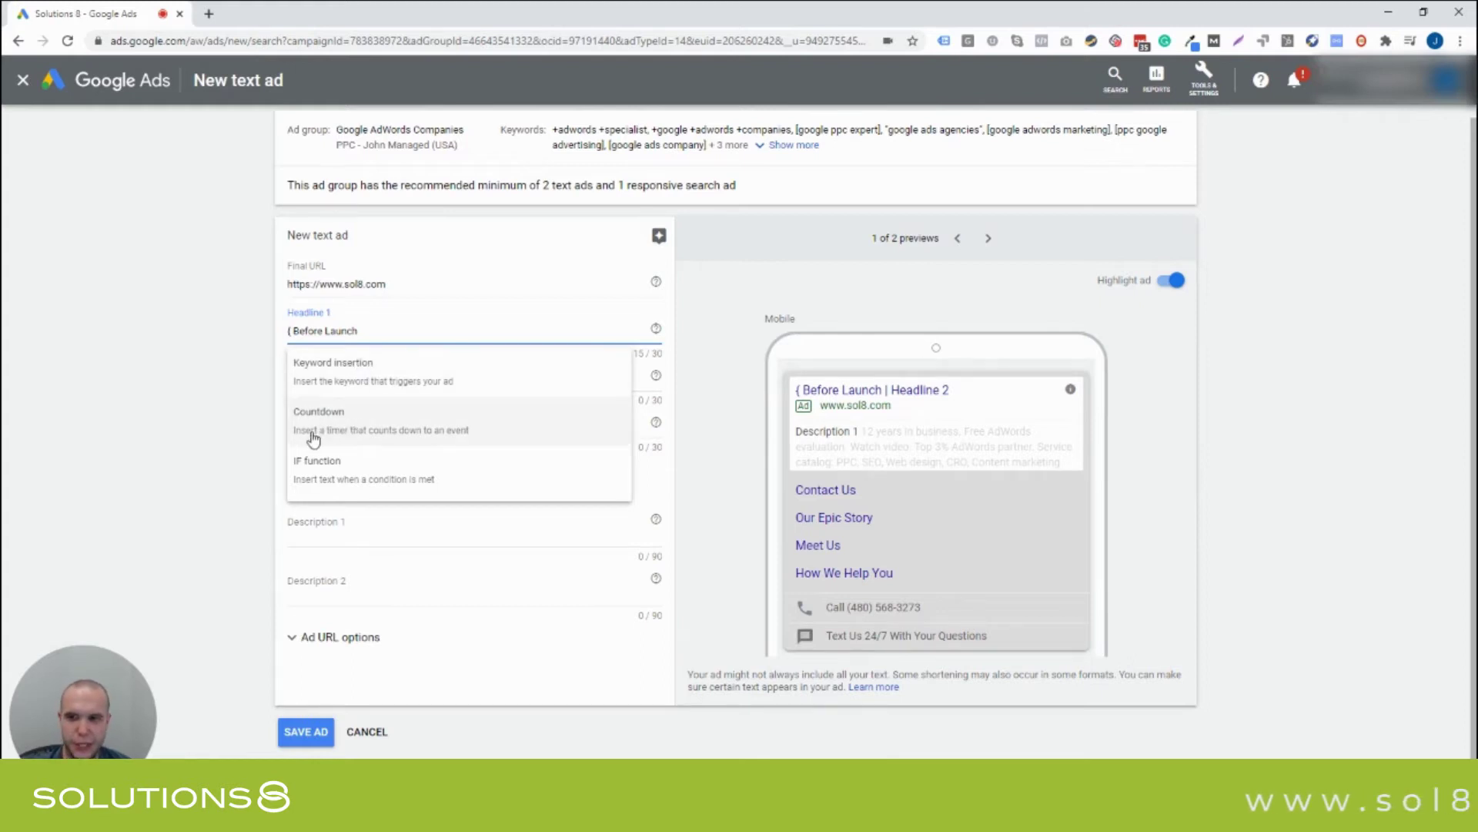
Step: Insert a Countdown customizer into Headline 1 with its end date set to Sep 10, 2020
click(455, 435)
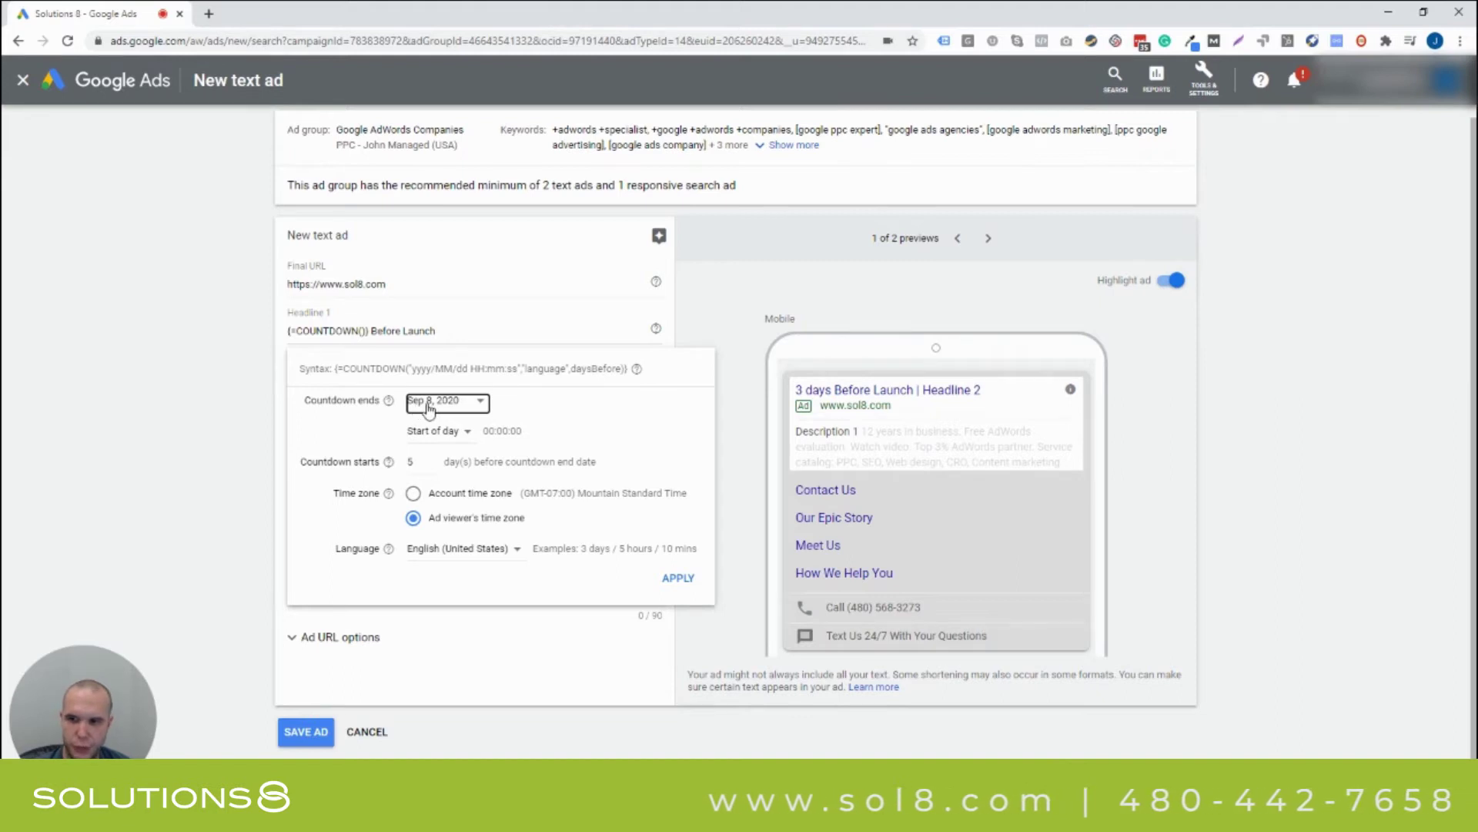
click(432, 408)
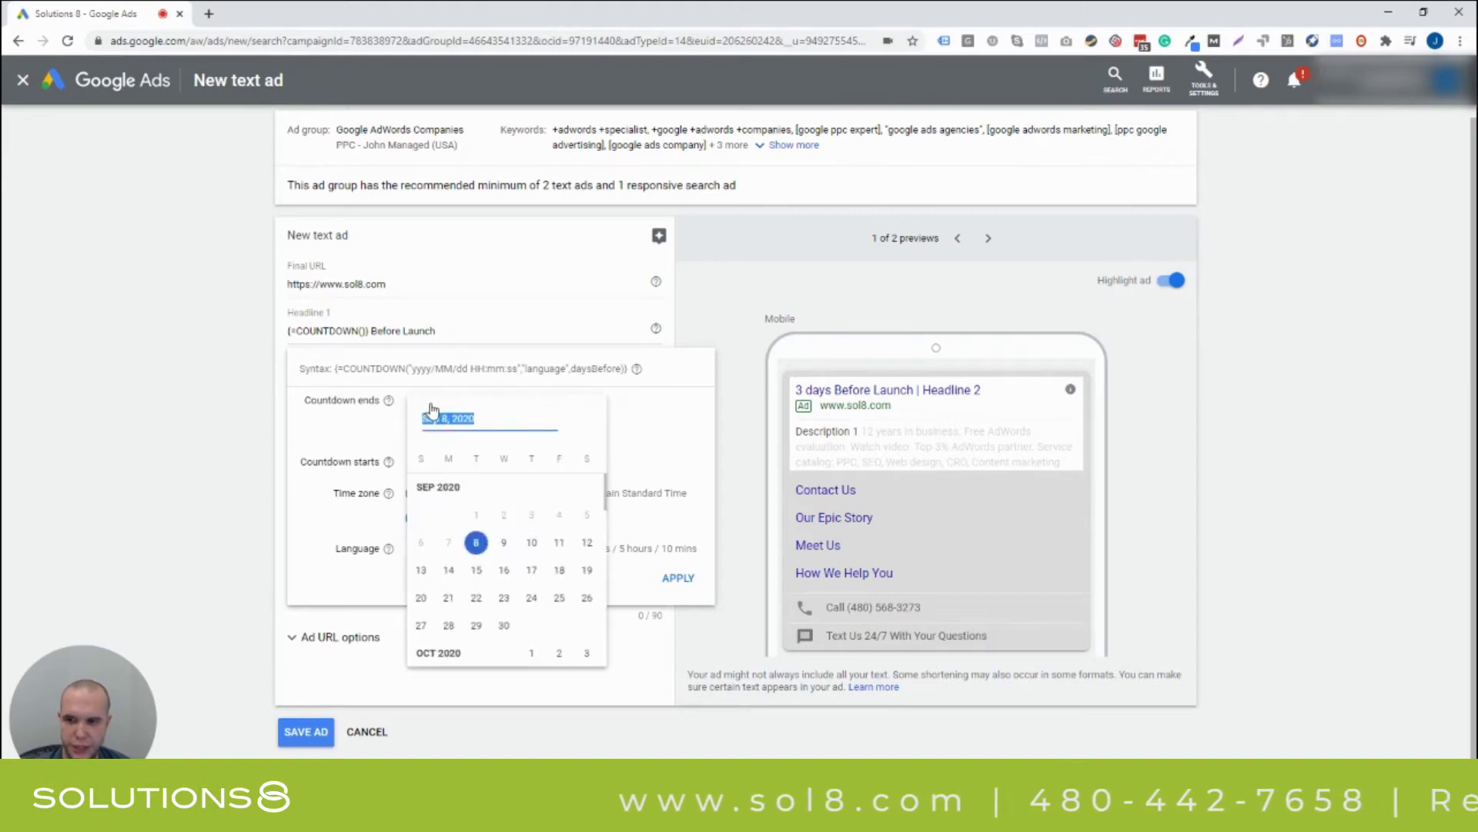
click(502, 544)
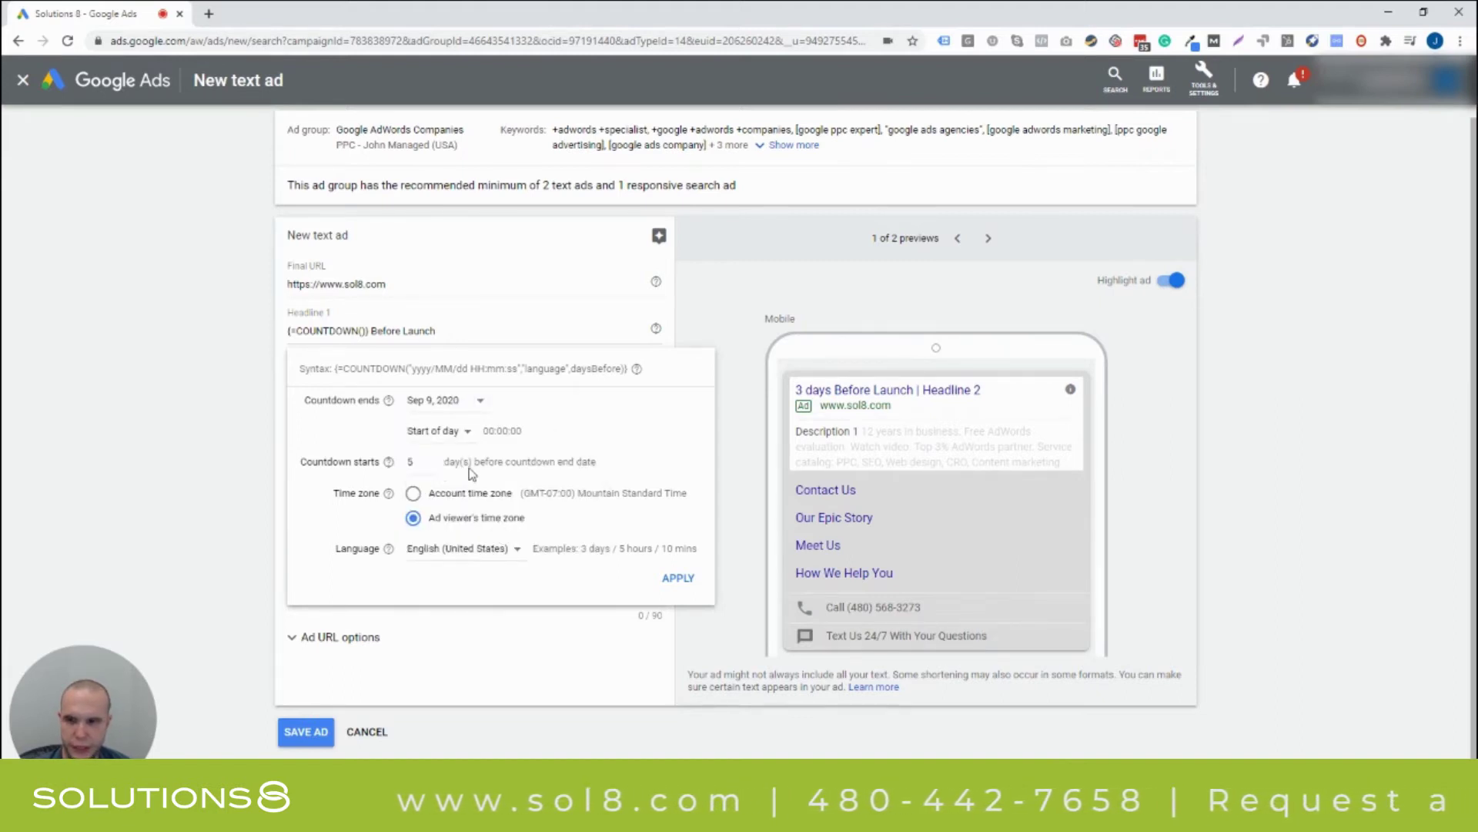
click(442, 402)
click(531, 545)
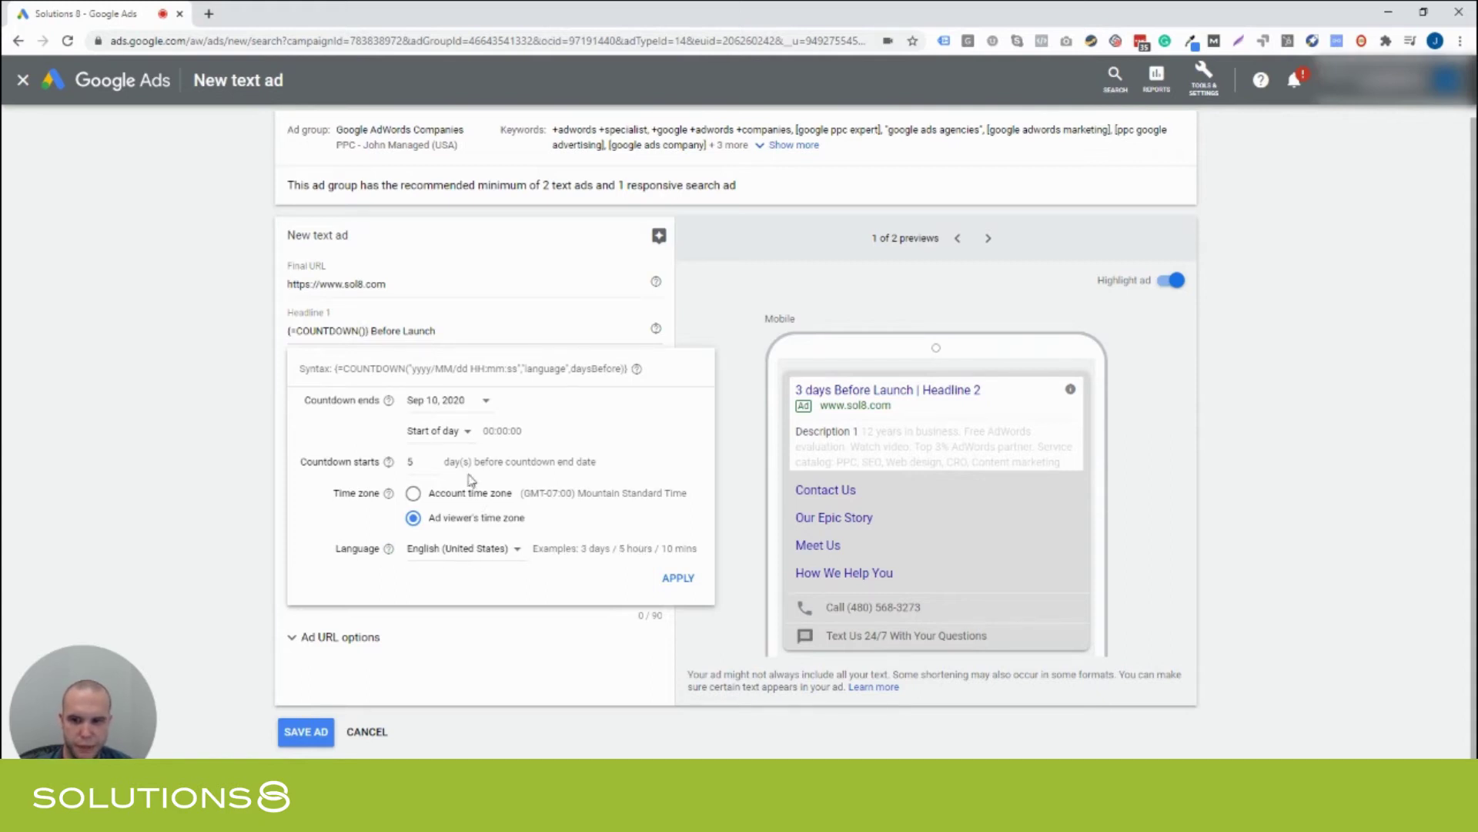
Step: Make the countdown end at end of day on Sep 11, 2020, and apply it to Headline 1
click(452, 406)
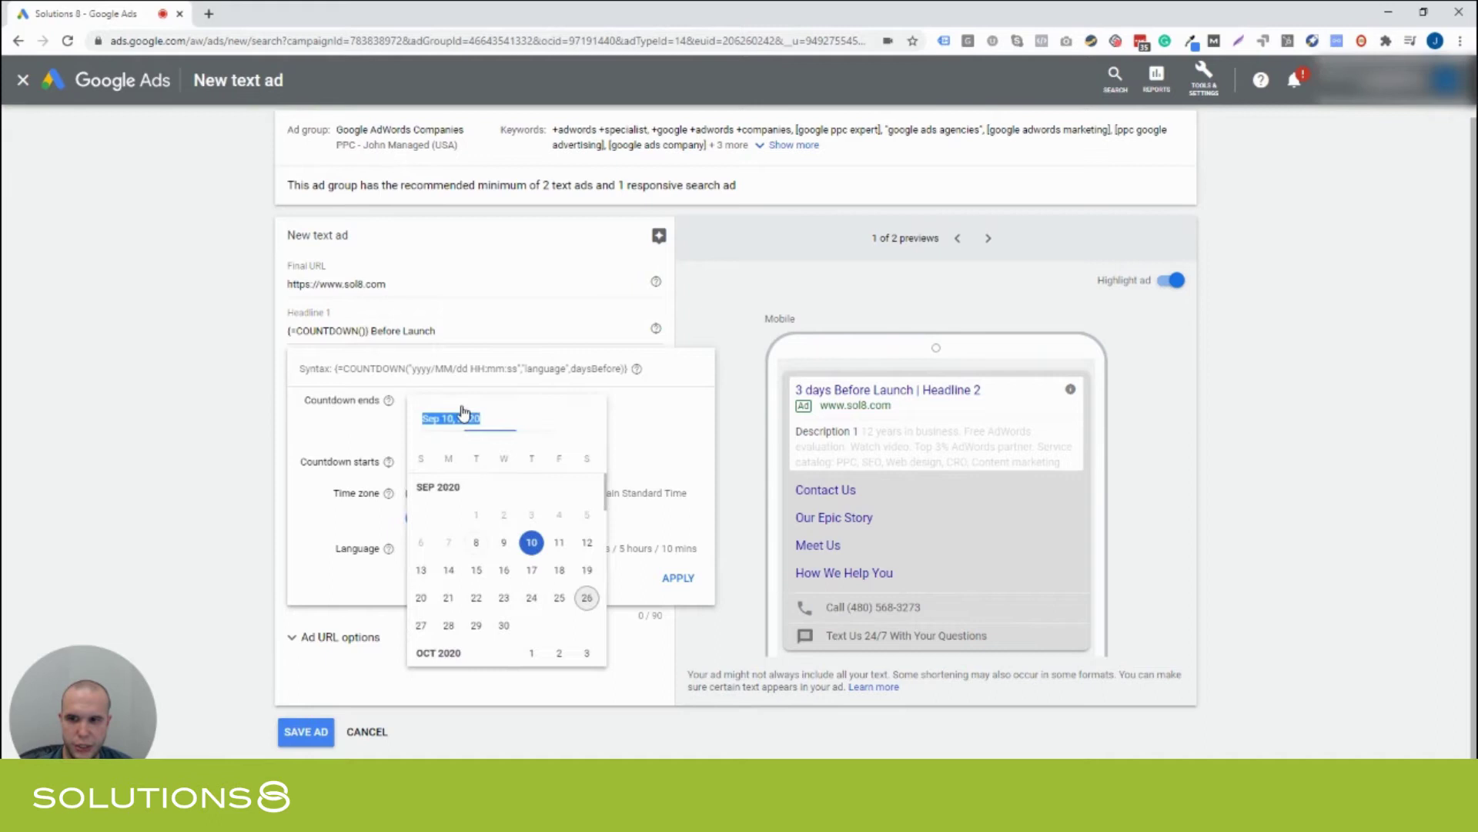
click(665, 468)
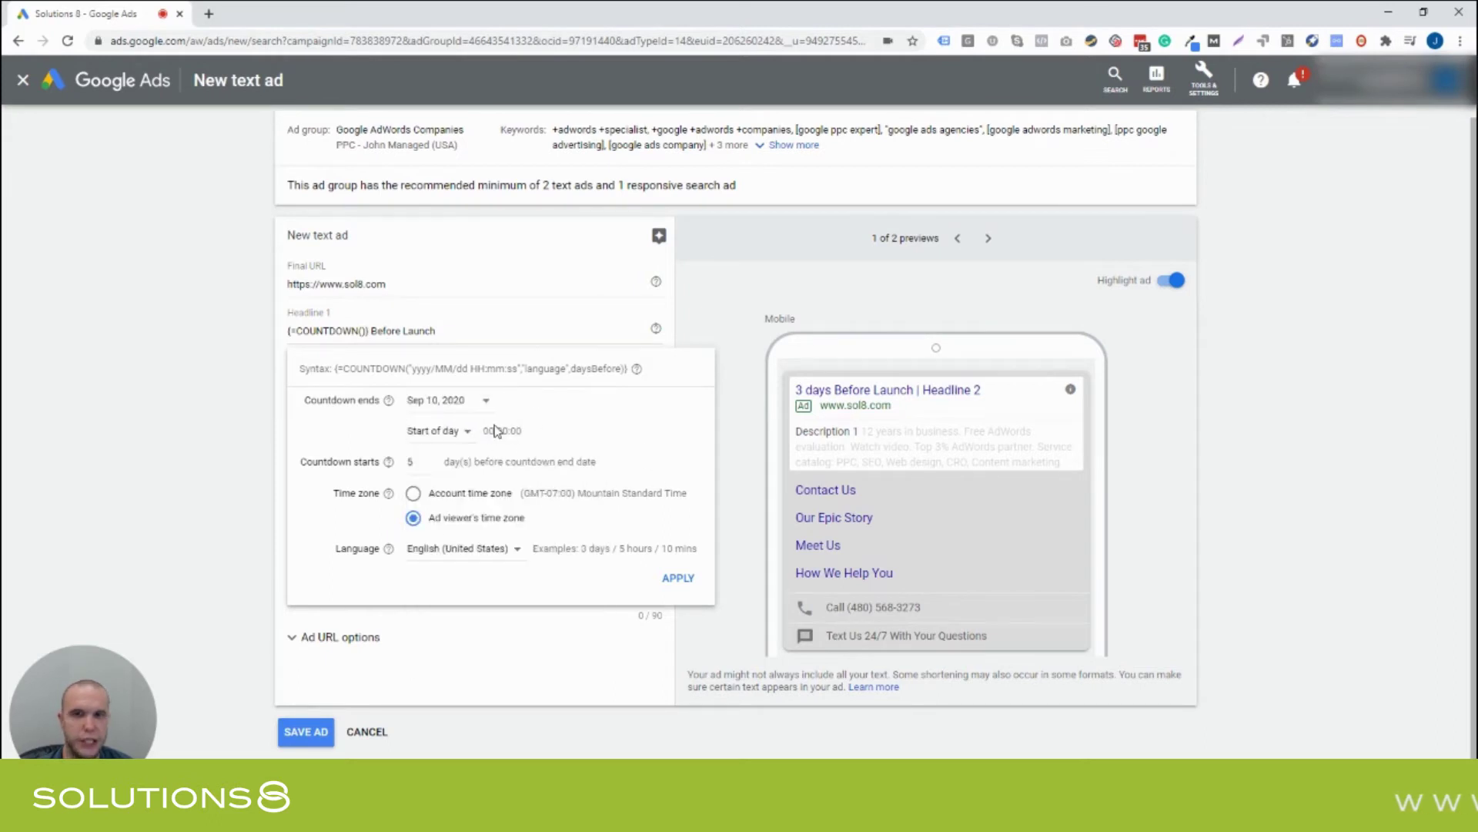
click(483, 432)
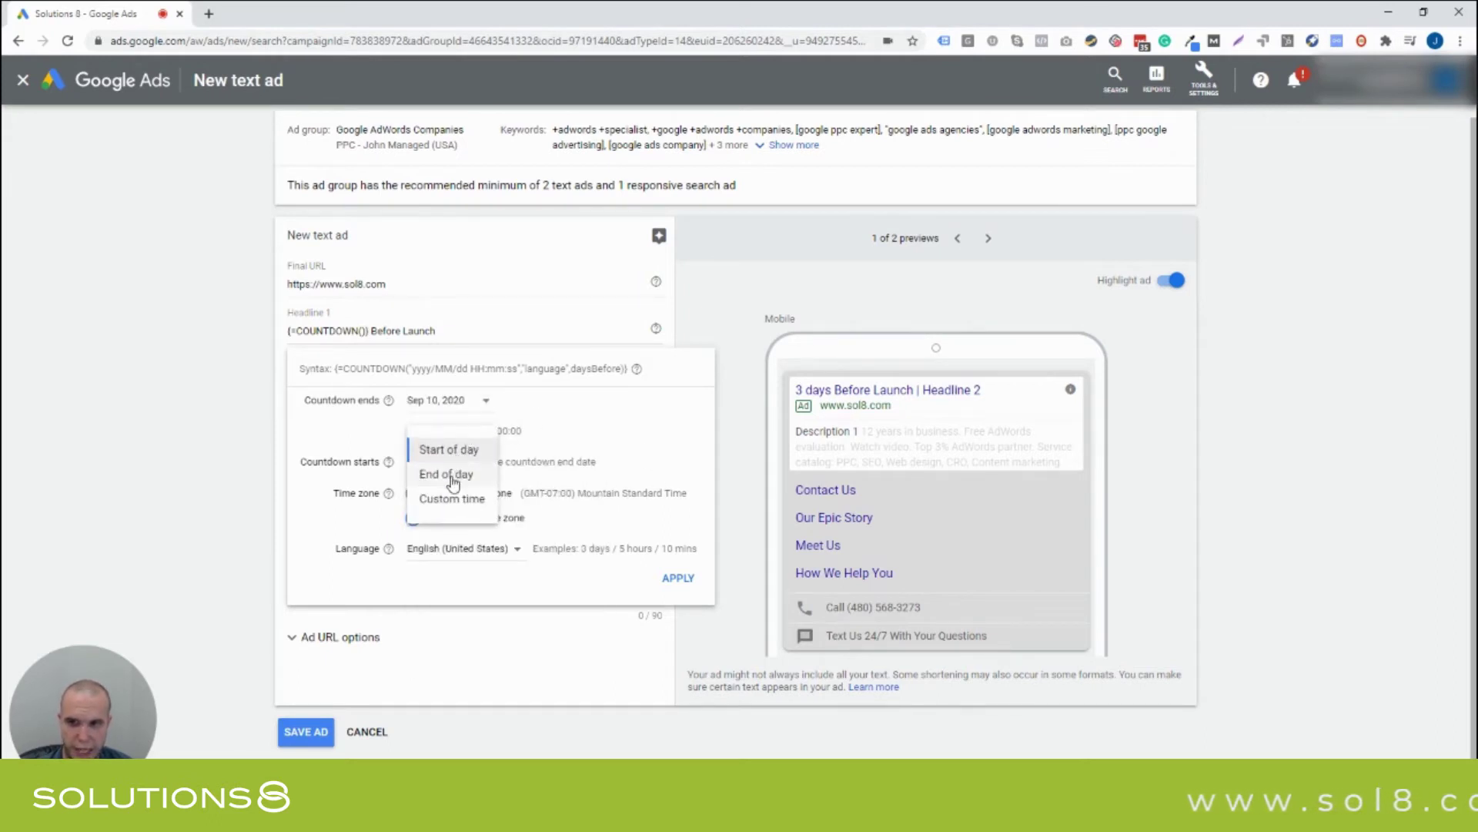
click(454, 476)
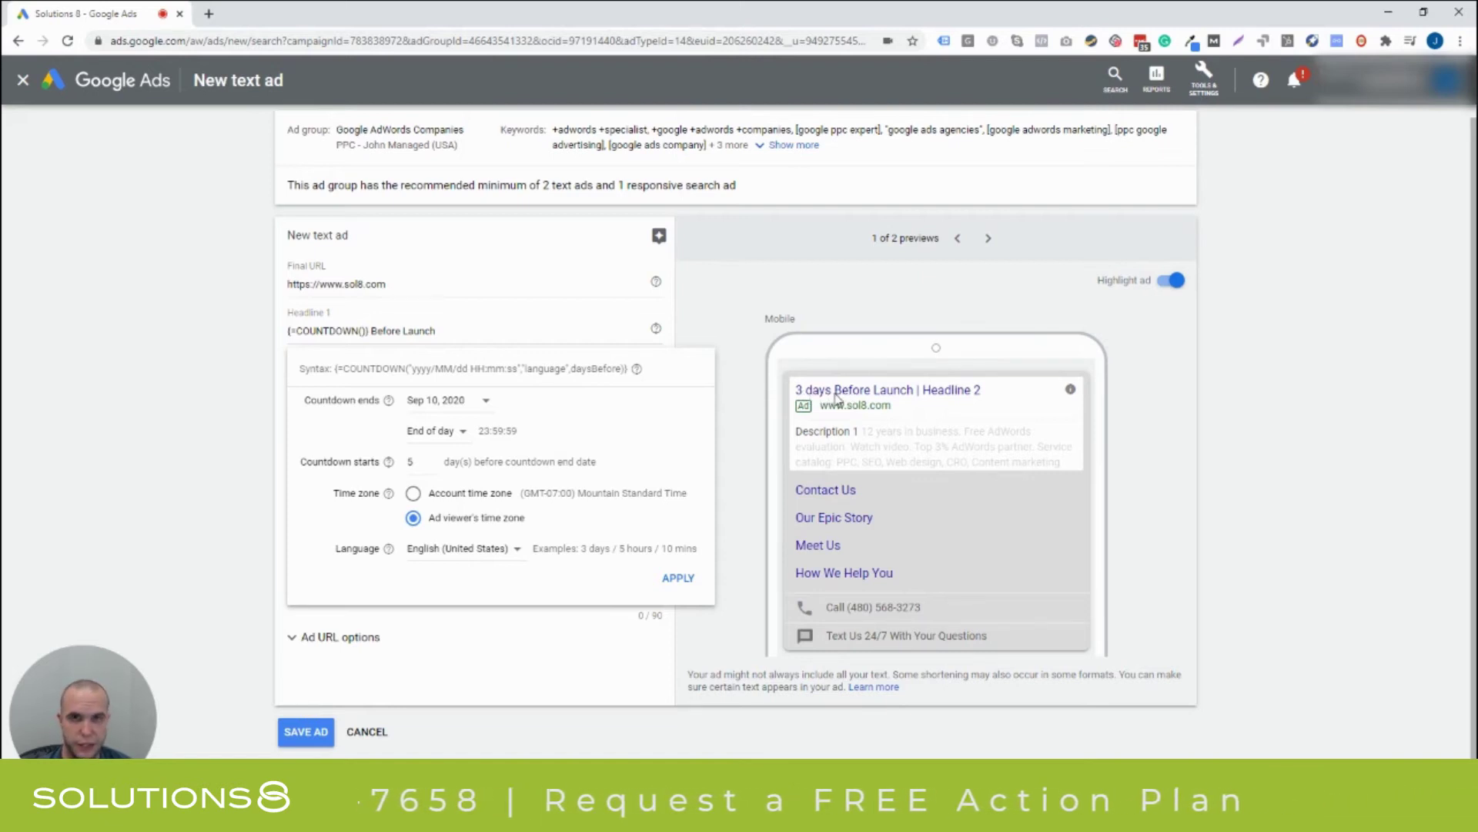
click(482, 402)
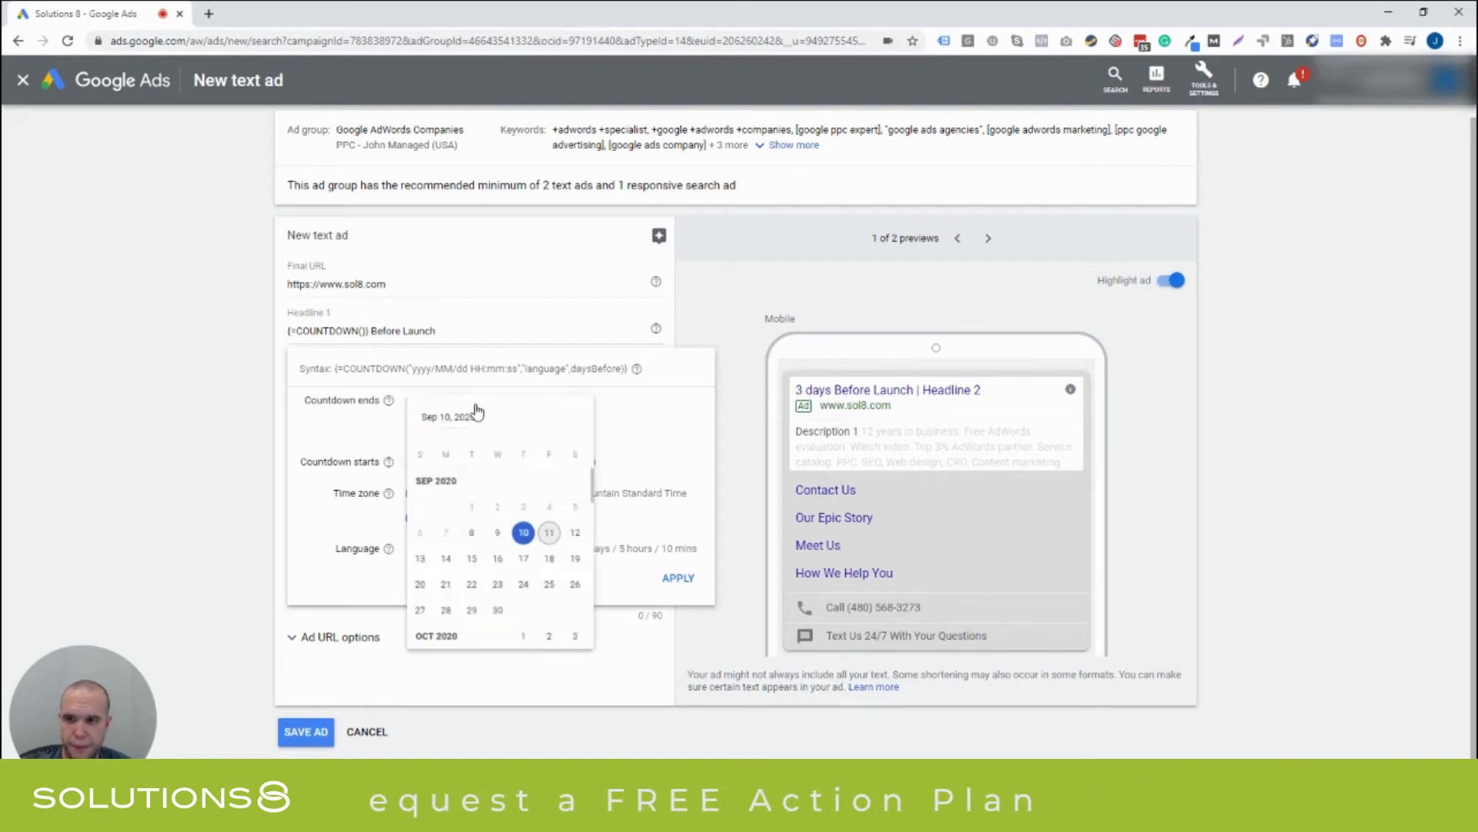
click(560, 546)
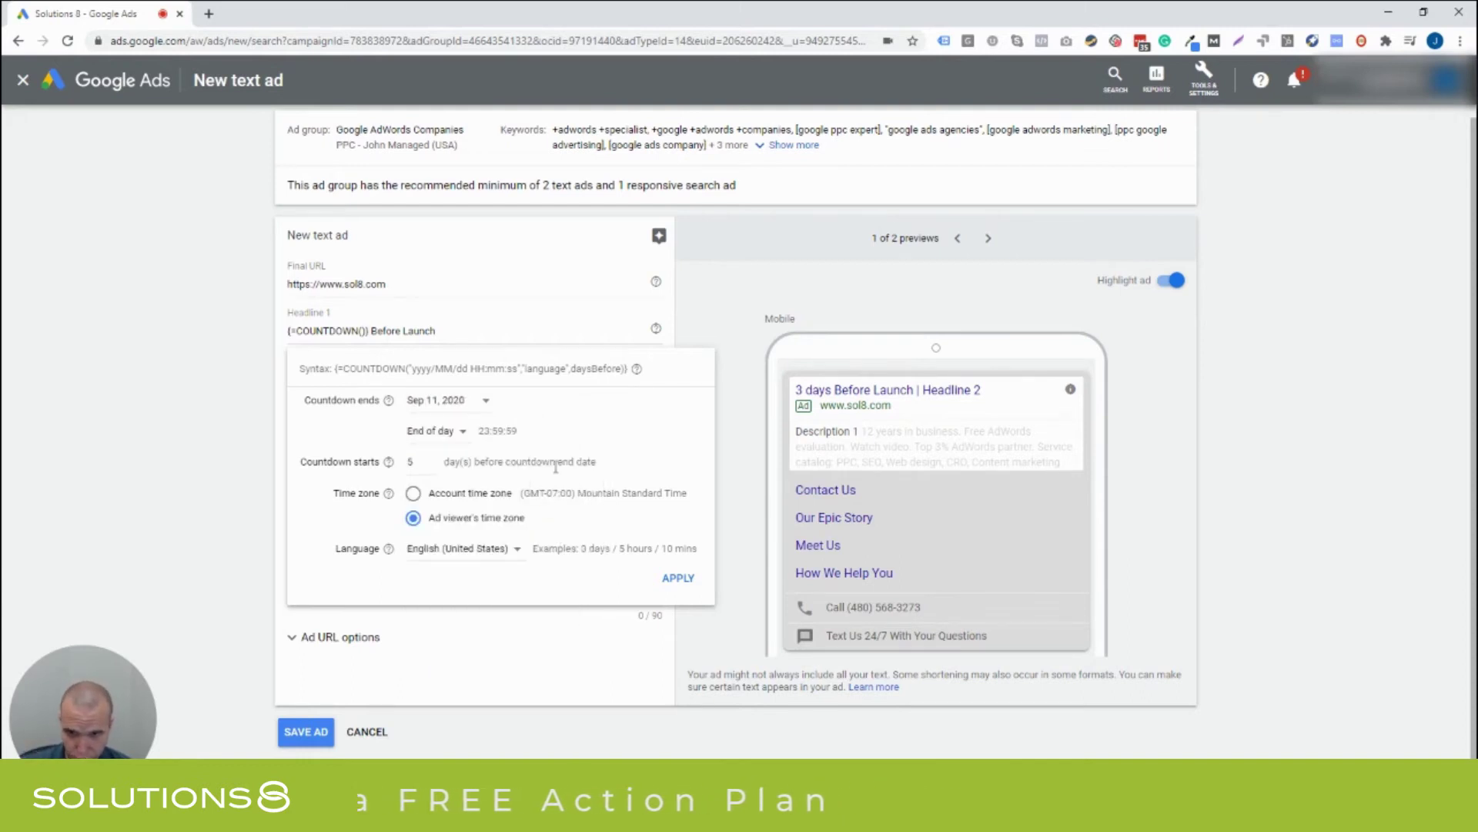
click(678, 578)
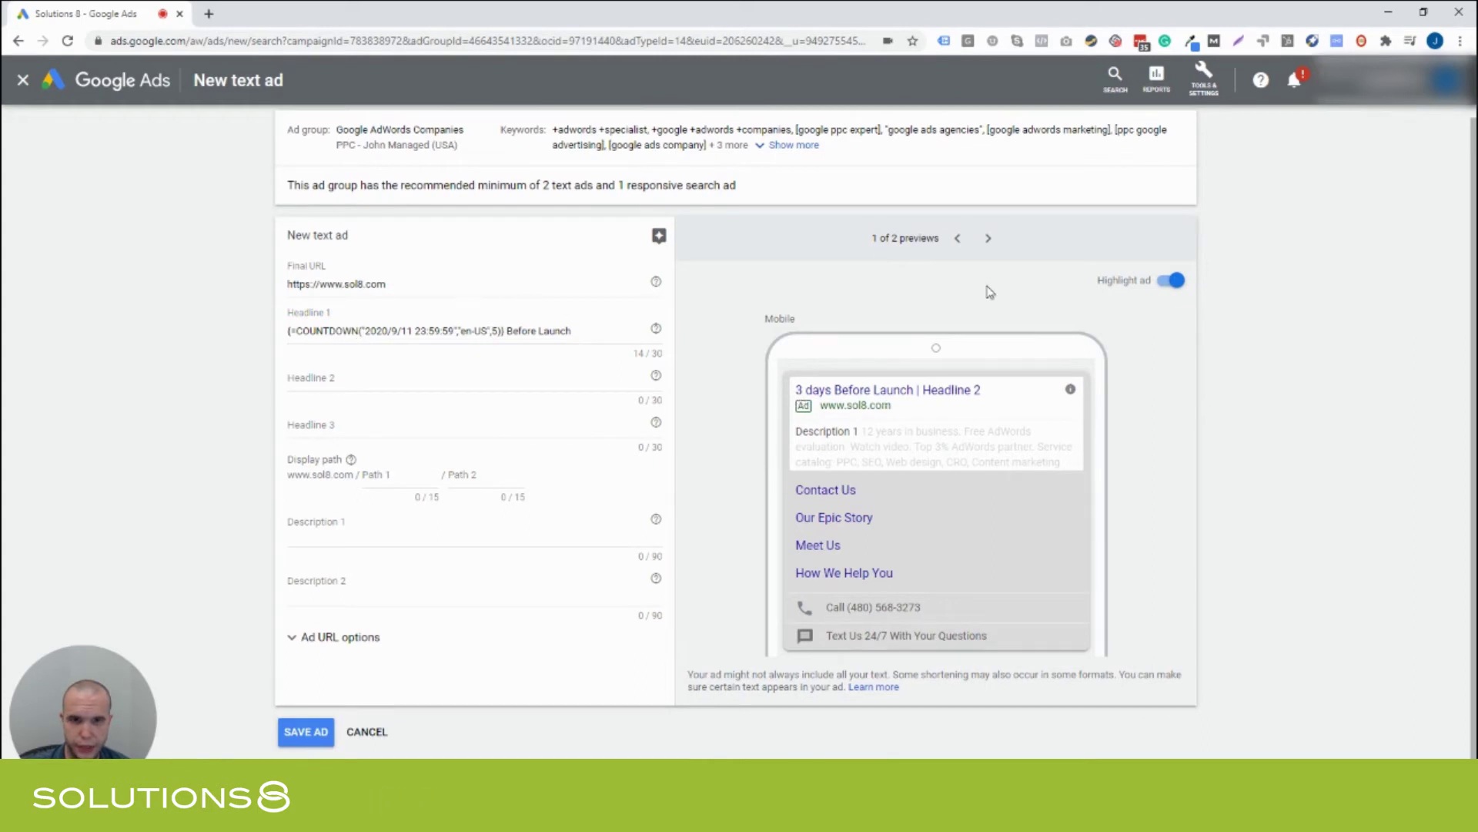
Step: Move the Headline 1 countdown end date to Sep 17, 2020 and apply it
click(988, 241)
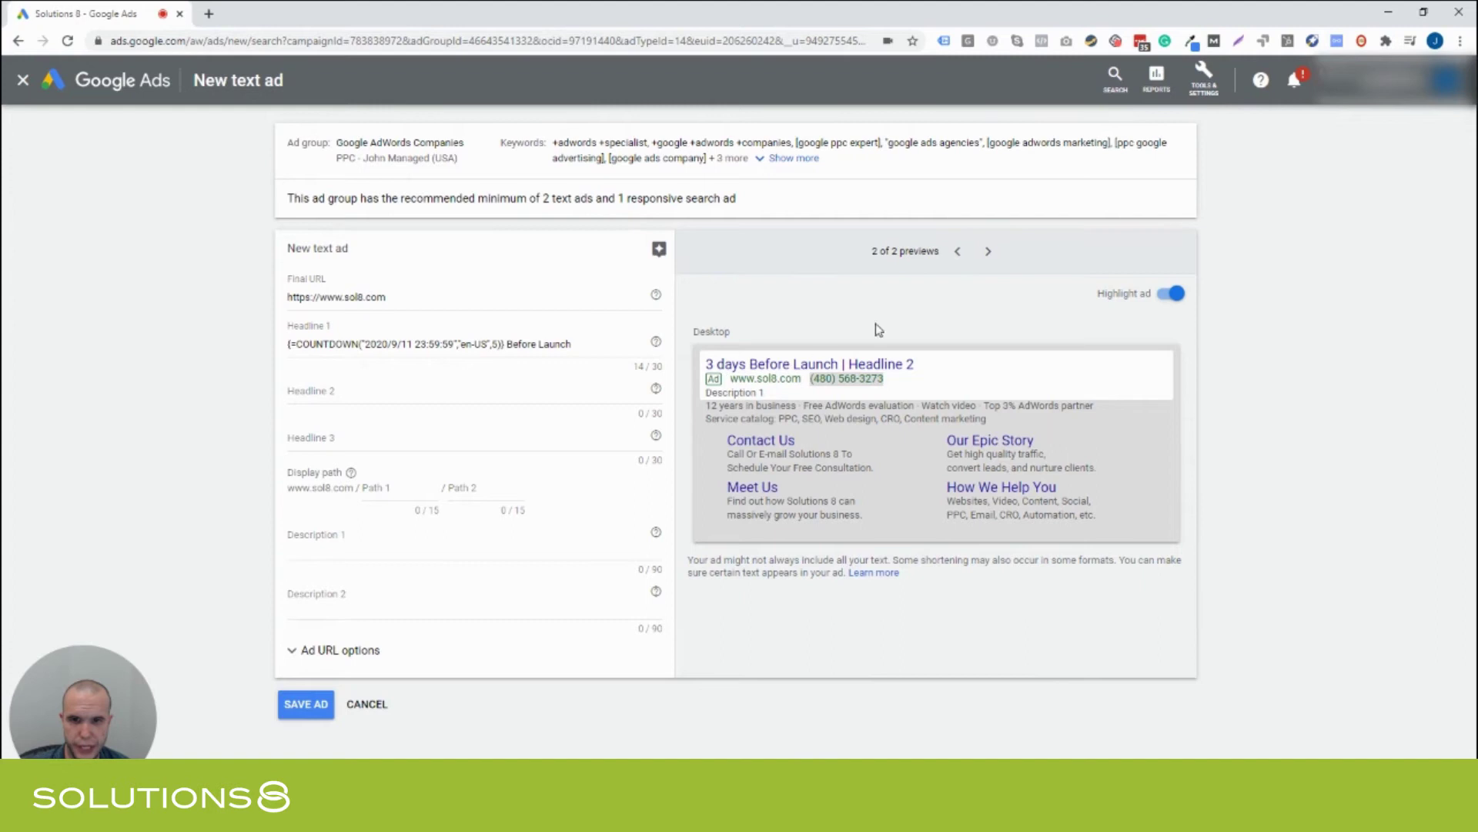
click(955, 251)
click(406, 358)
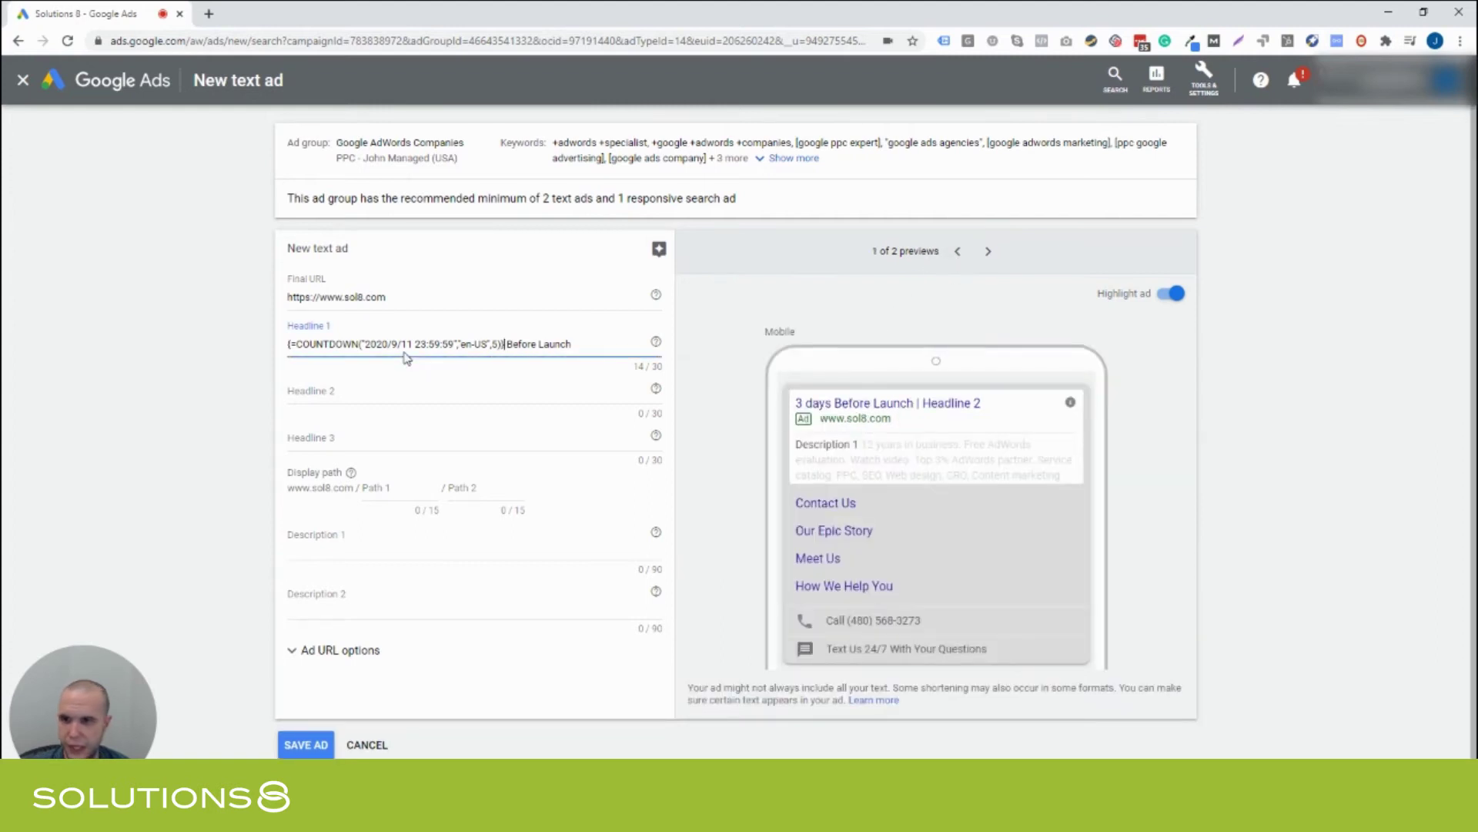
click(422, 344)
click(438, 419)
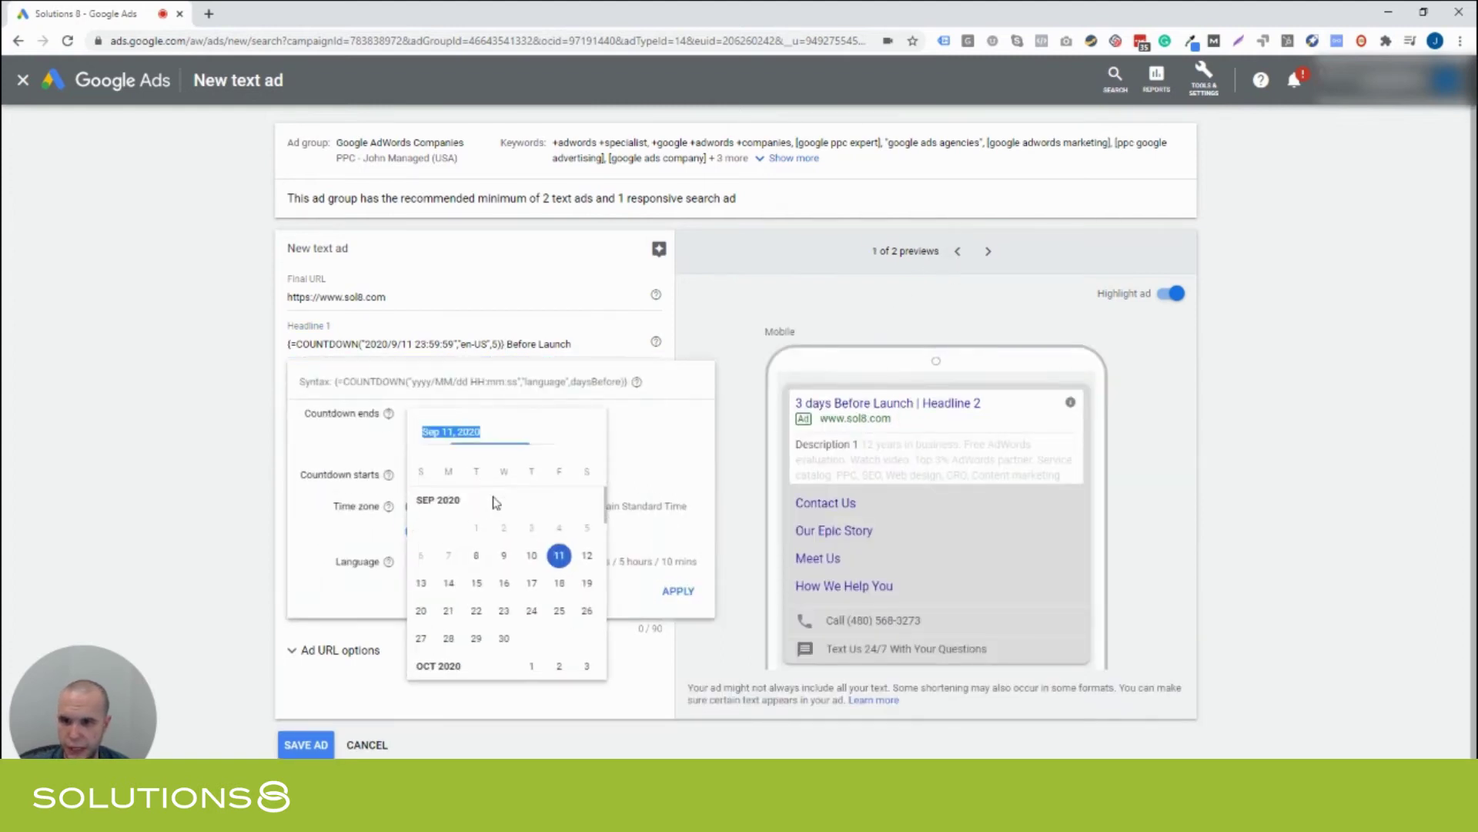
click(531, 583)
click(678, 590)
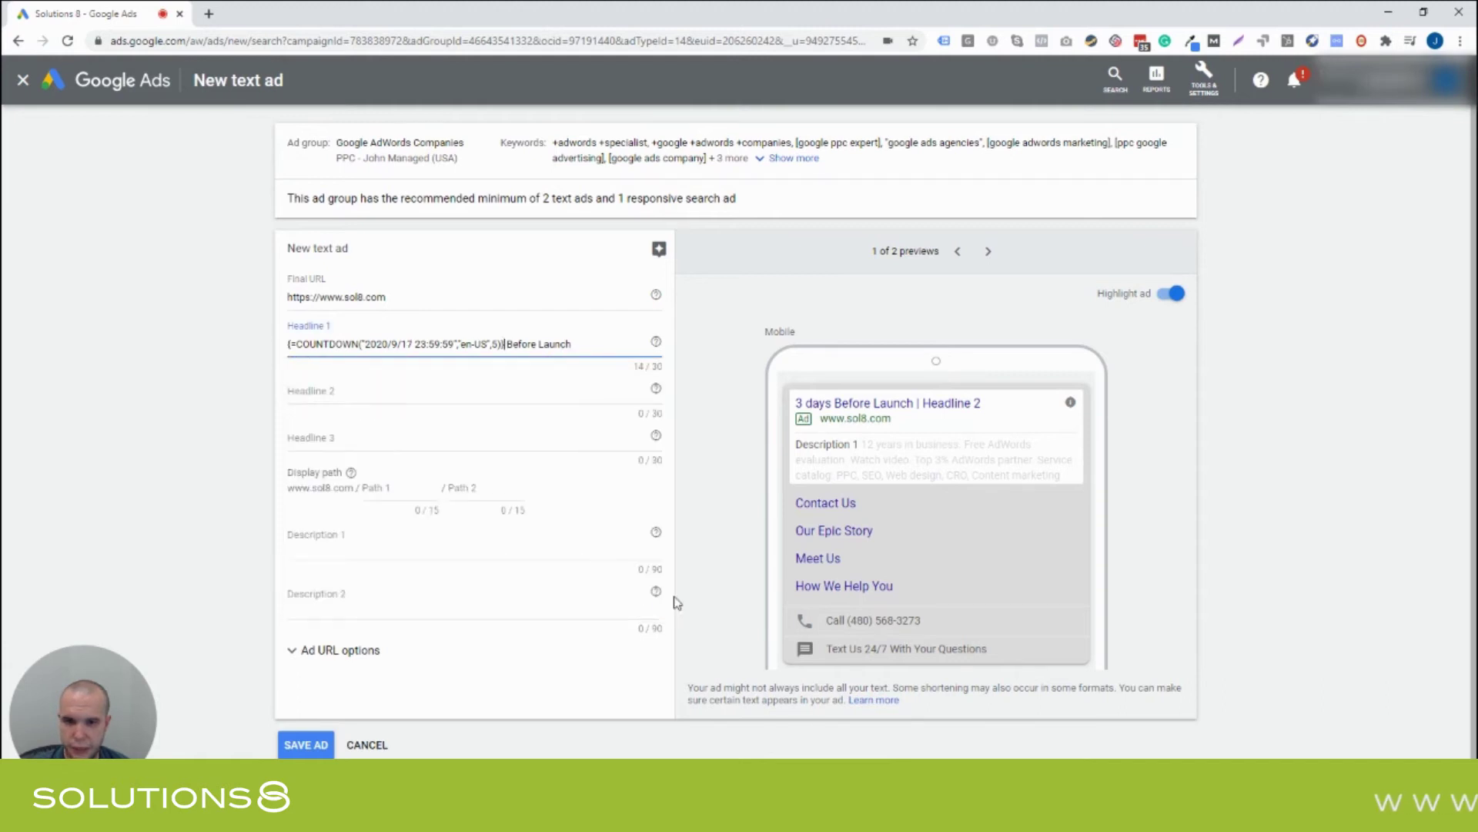
Step: Set the countdown's end time to Start of day (00:00:00), after briefly trying Custom time
double_click(447, 344)
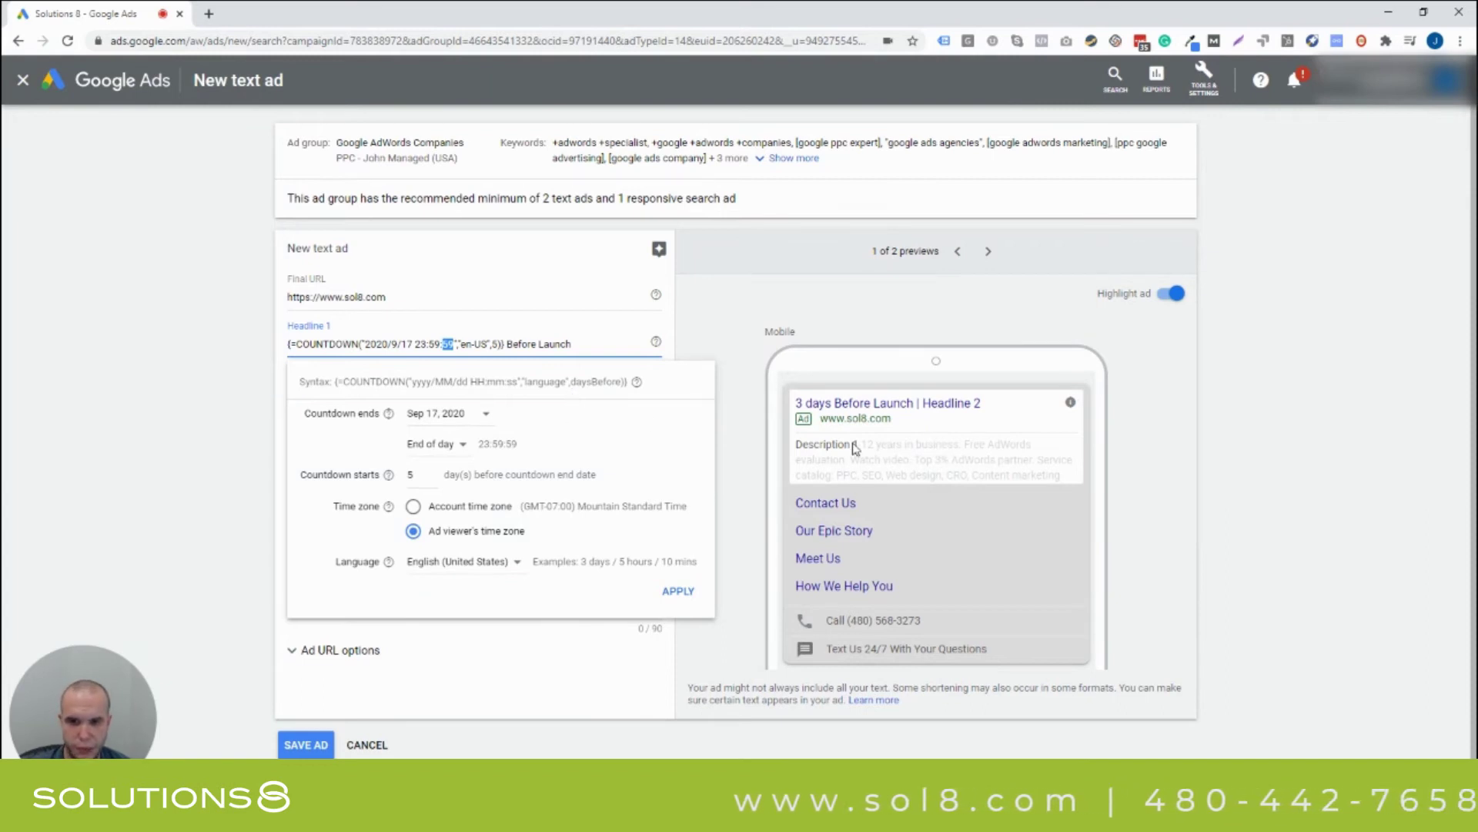
click(443, 444)
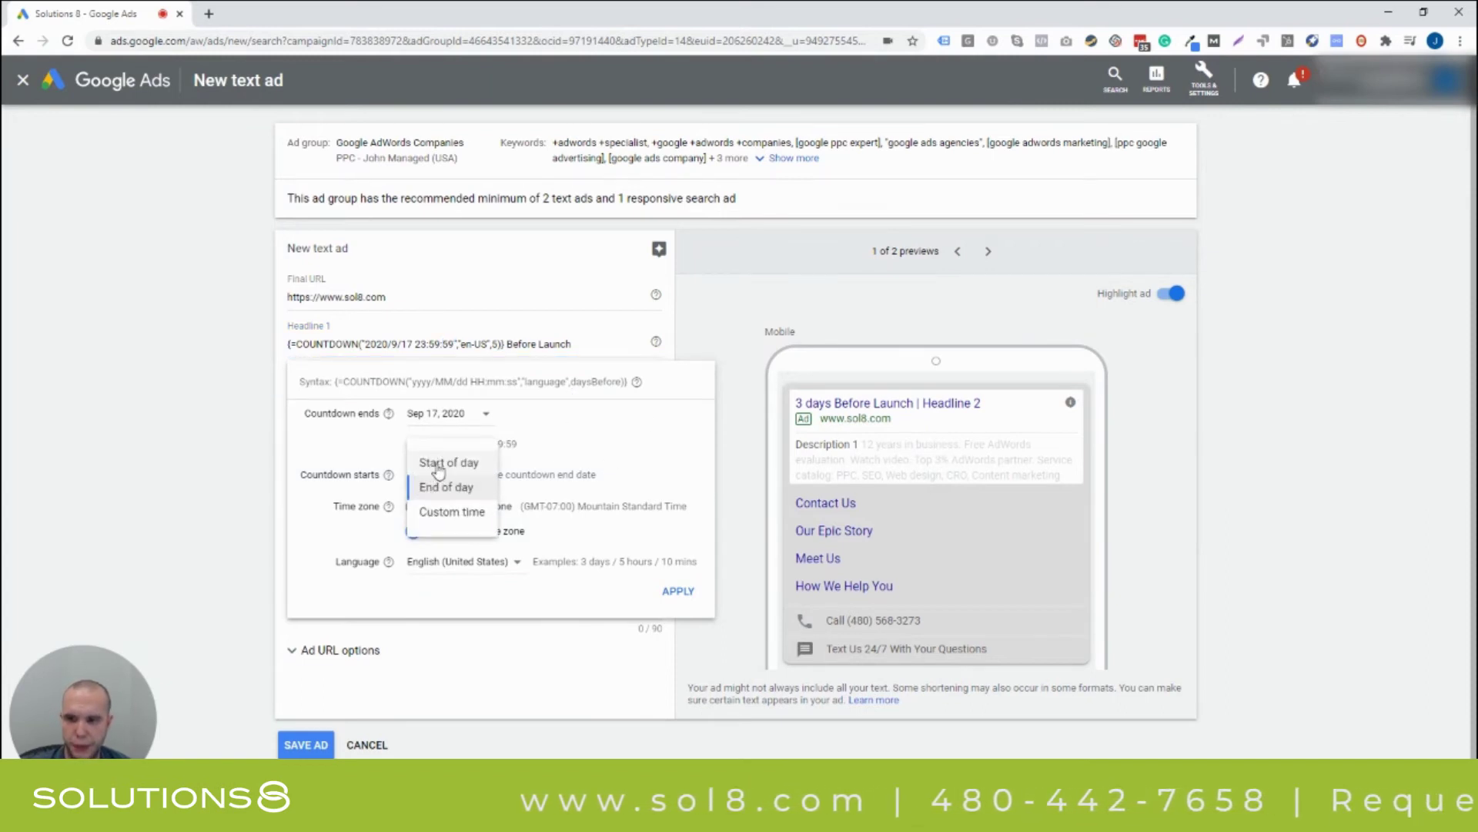
click(447, 460)
click(443, 444)
click(443, 510)
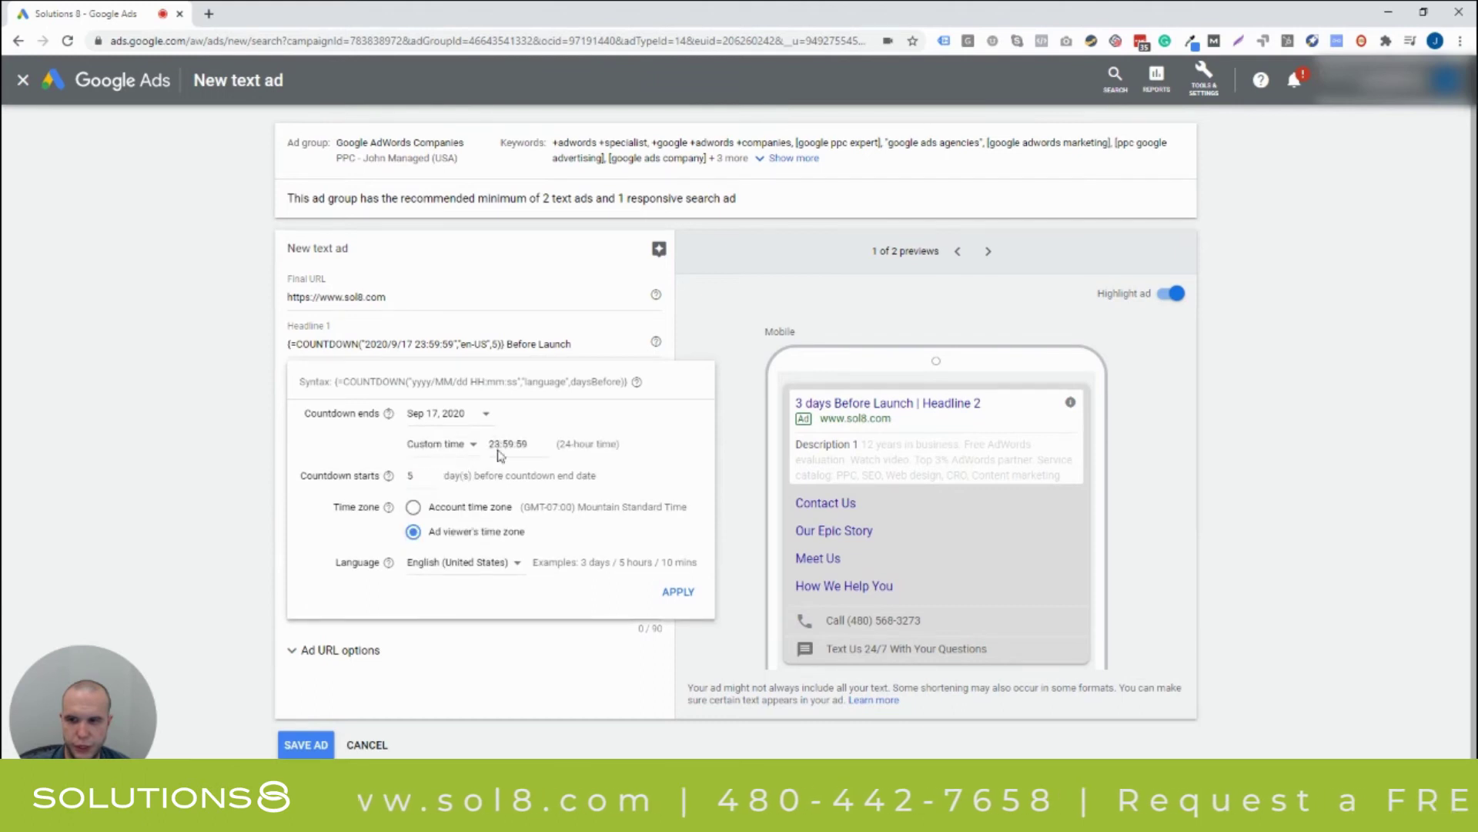
click(450, 444)
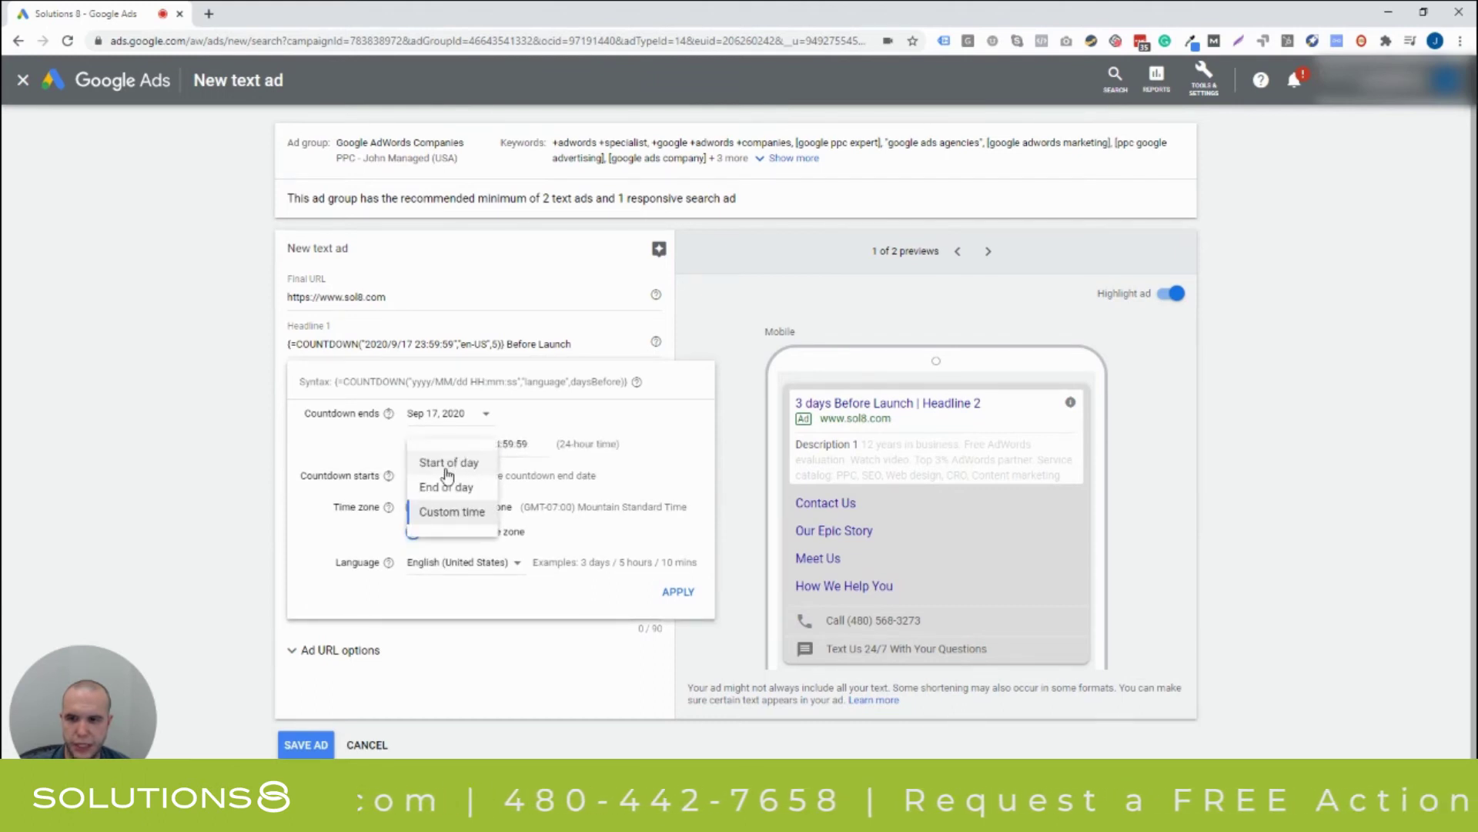
click(447, 464)
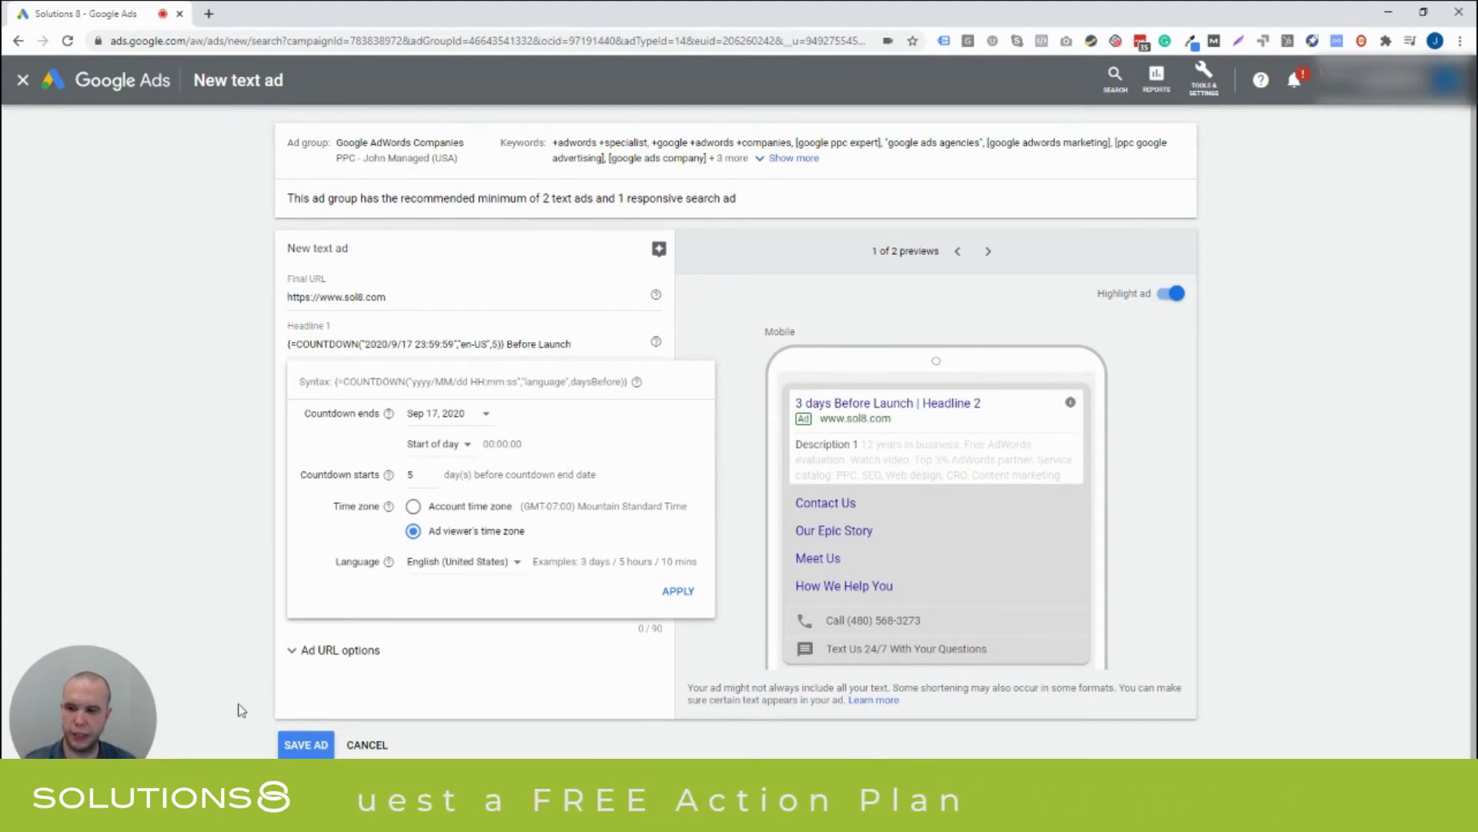
click(108, 752)
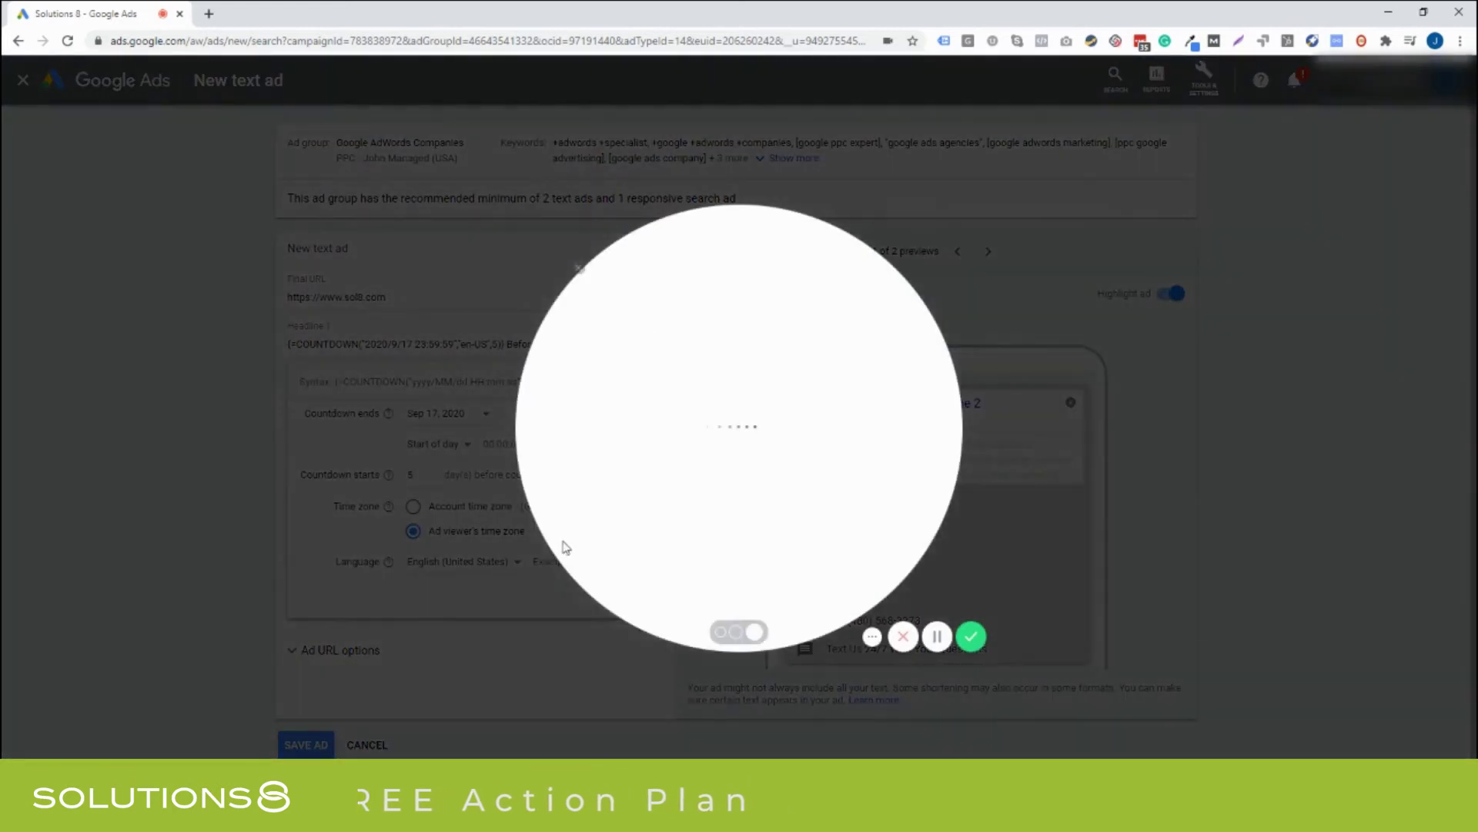